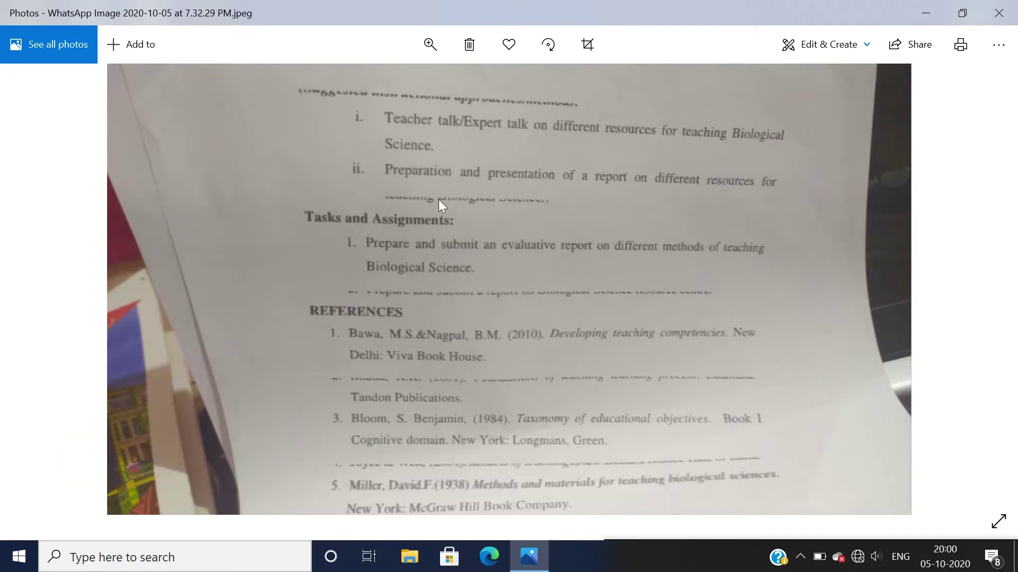
- Close the syllabus photo, then launch Word with a new blank document
click(1003, 18)
click(115, 557)
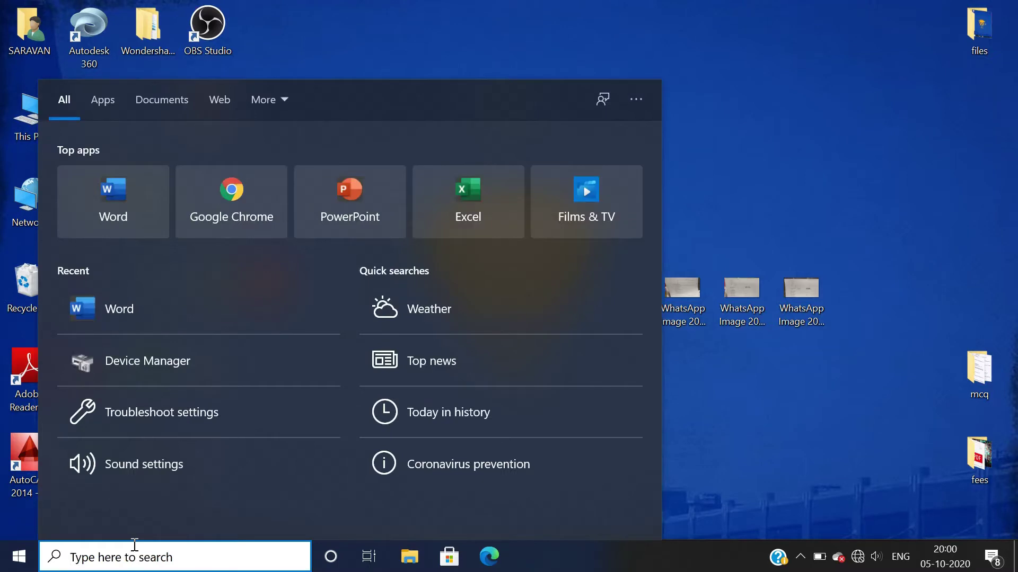
click(113, 202)
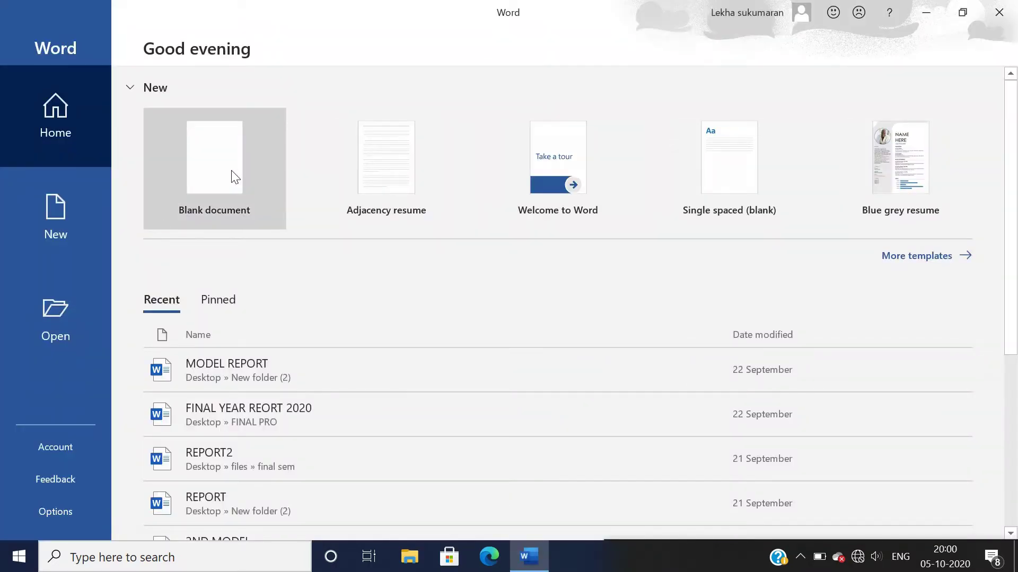
click(234, 177)
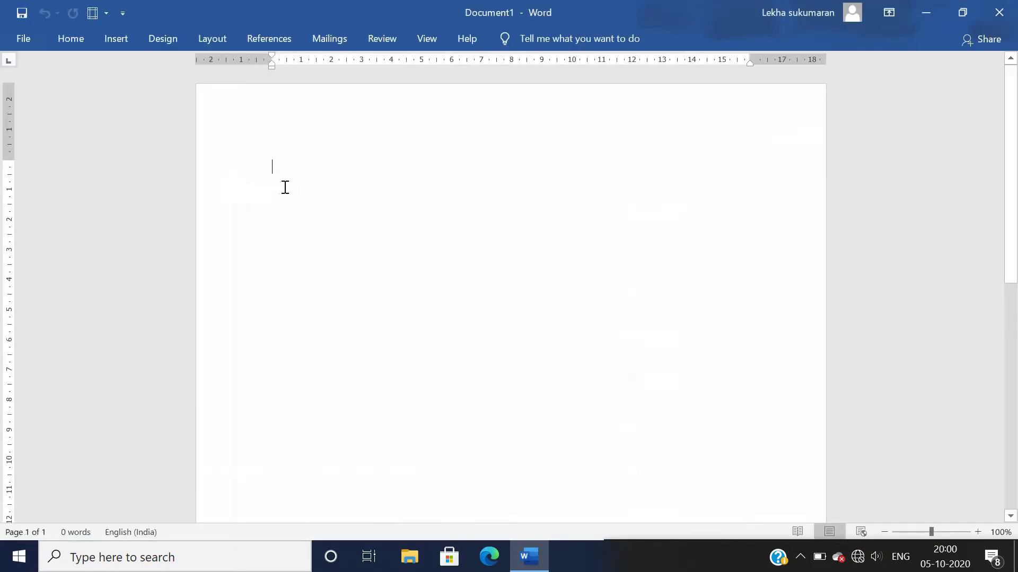
text(.......)
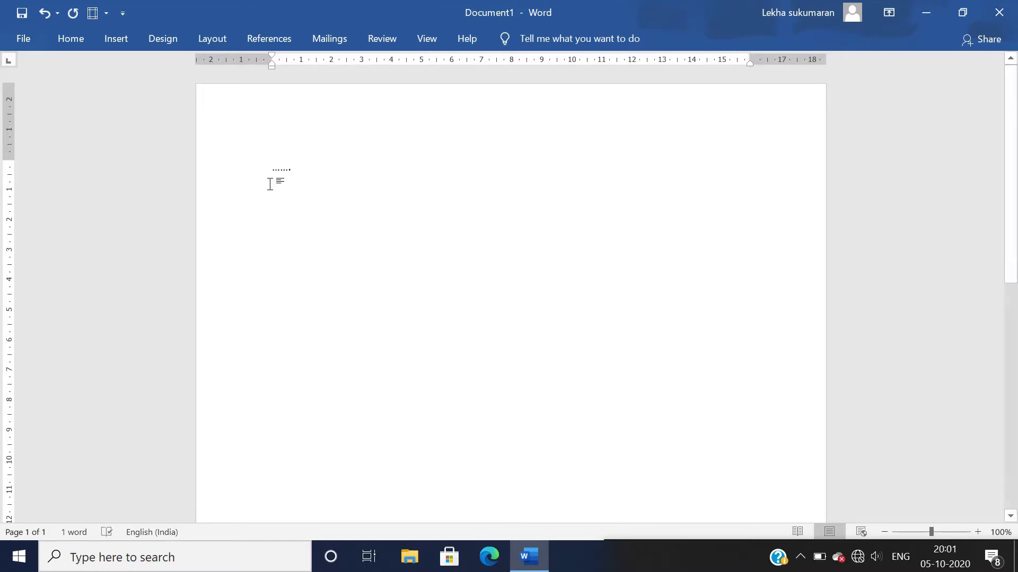
- Open the EPSON L3150 printer properties from Word's Print screen on the Maintenance tab
click(23, 38)
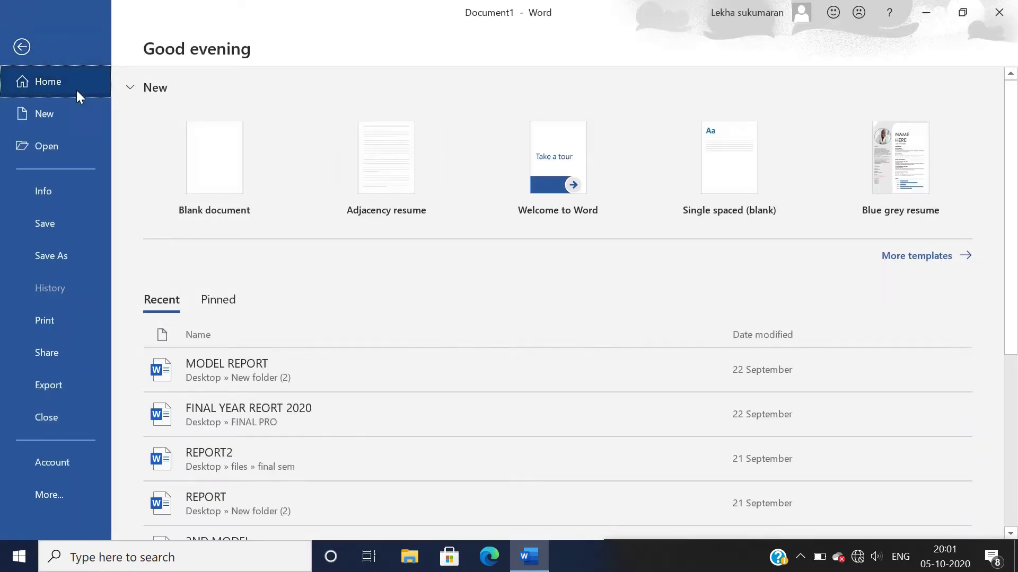
click(66, 306)
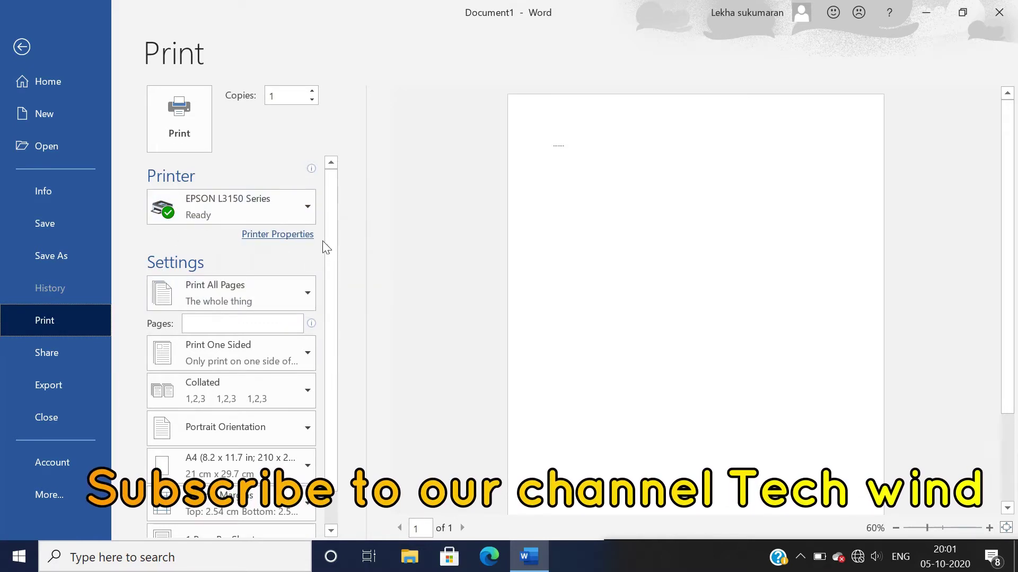
click(273, 235)
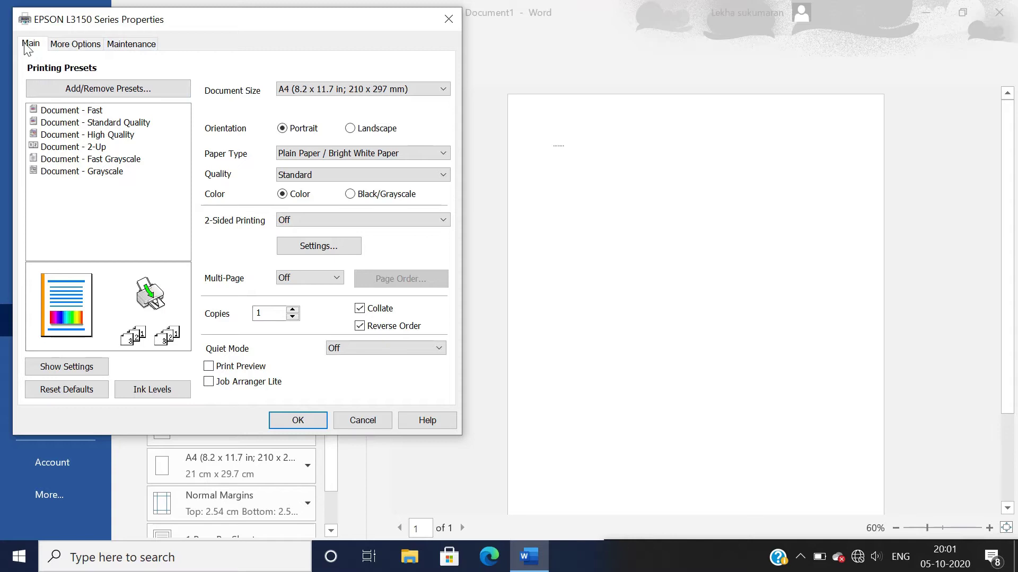
click(76, 44)
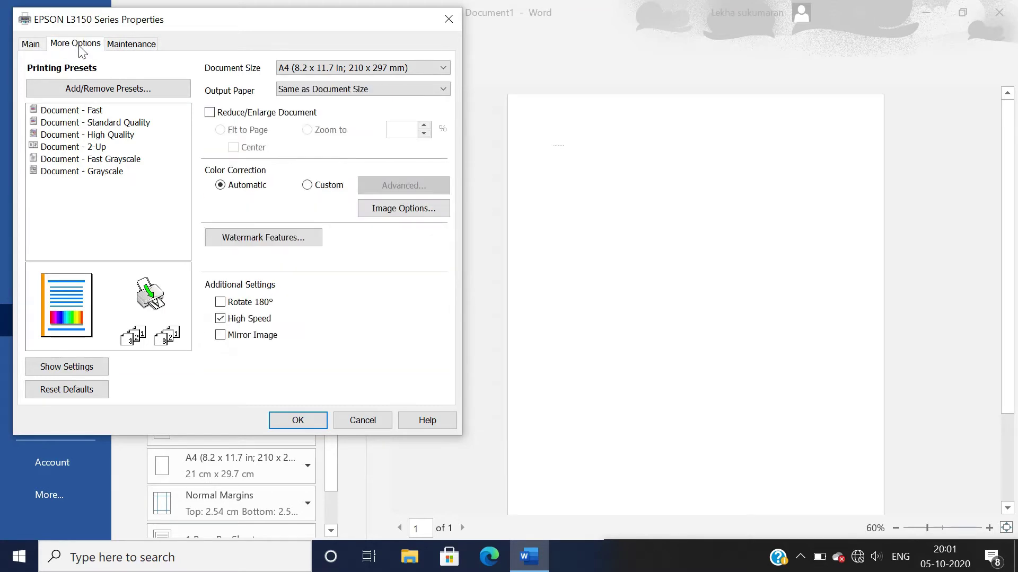
click(129, 44)
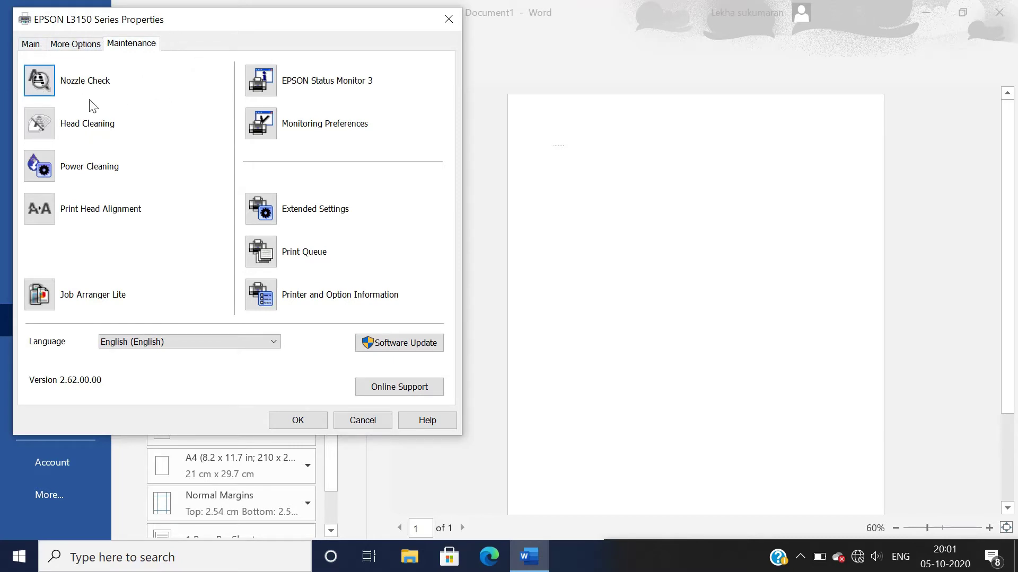
- Launch the Nozzle Check utility and wait past the Please wait message
click(42, 88)
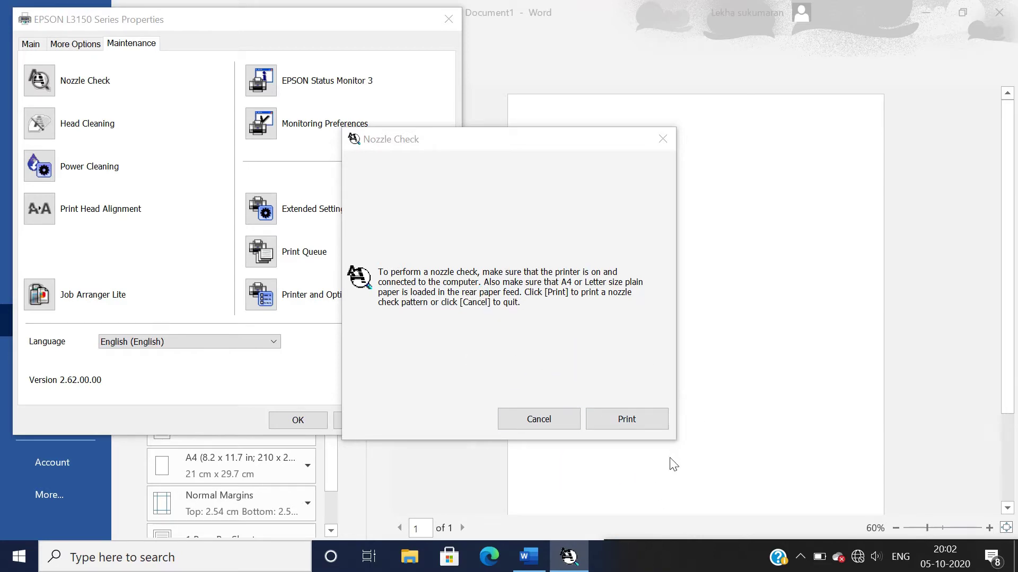
- Print the nozzle check pattern from the Nozzle Check dialog
click(635, 407)
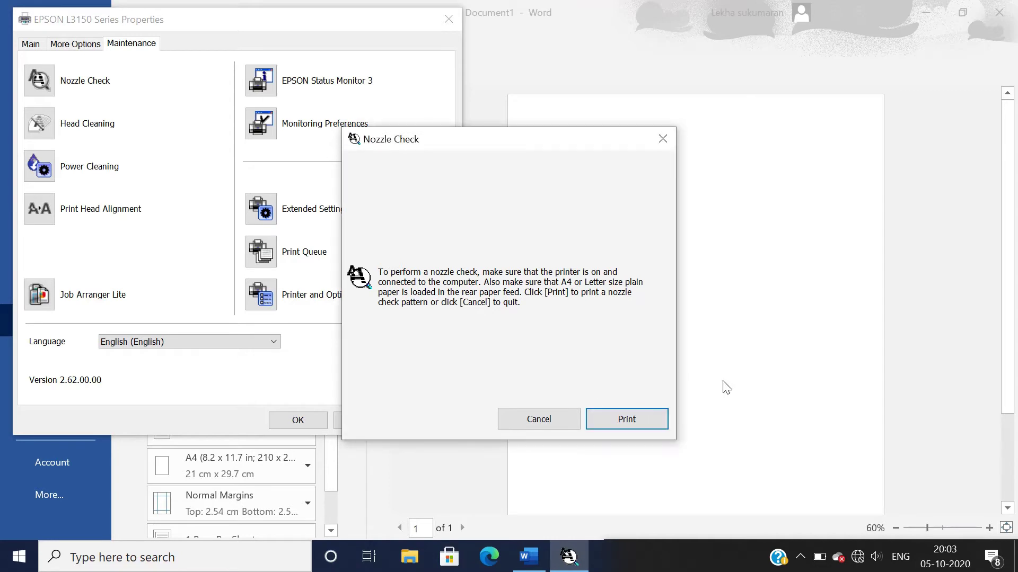
click(640, 414)
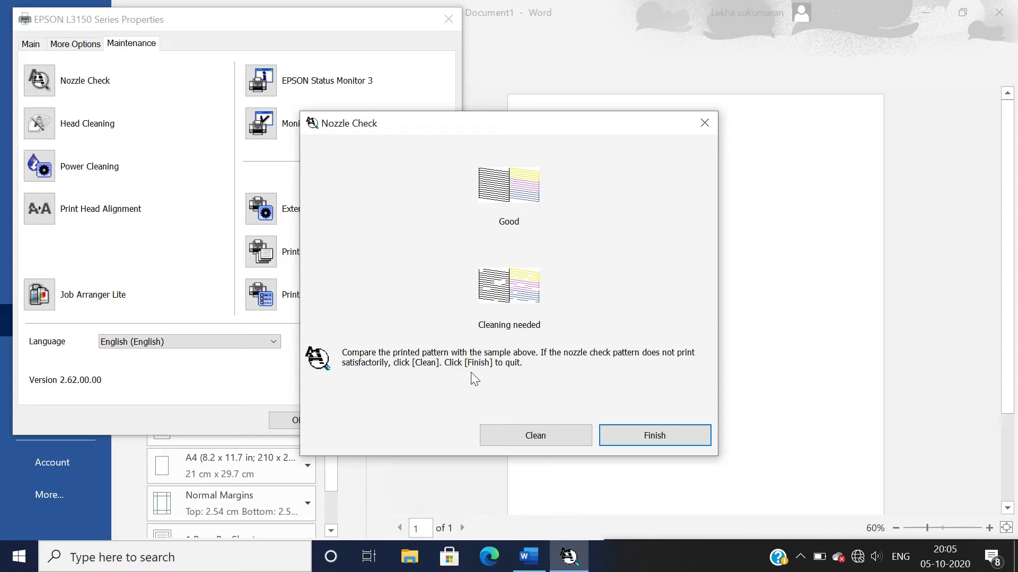
- Choose Clean on the comparison screen to request print head cleaning
click(546, 429)
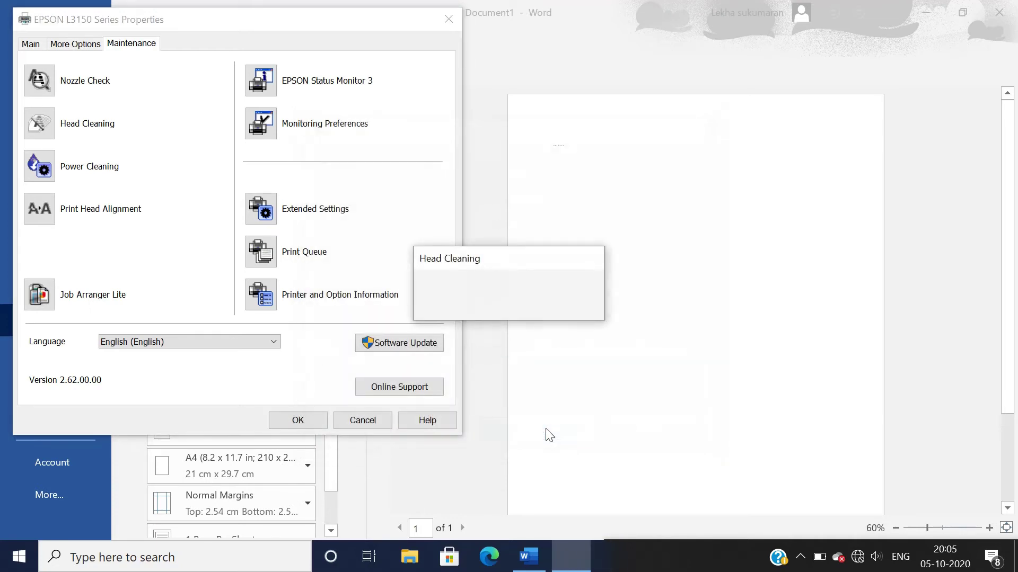